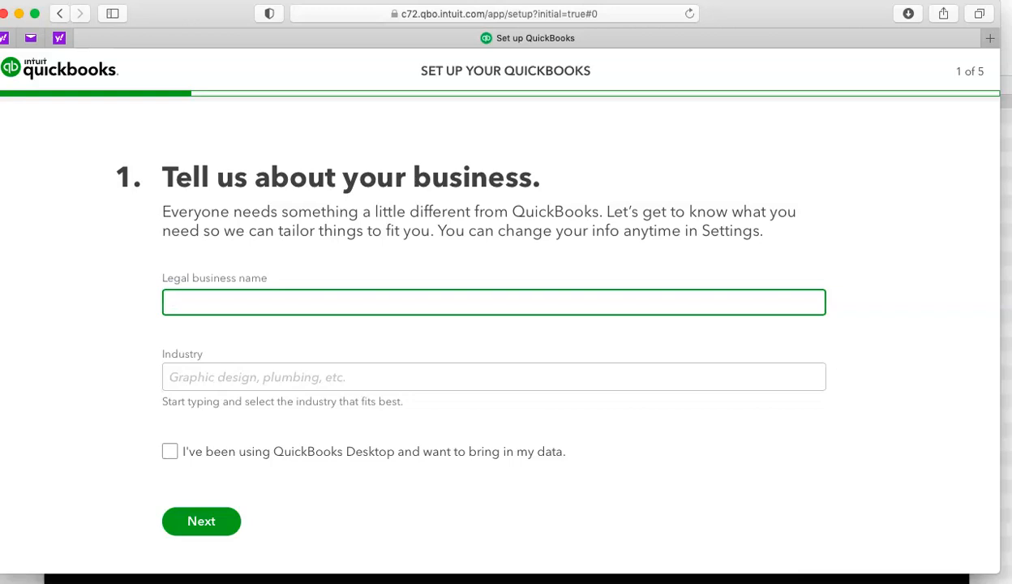
Enter Lansdowne Business Associates, Inc. as the legal business name, set the industry to Marketing consulting services, and continue the setup.
type("Lansdowne B")
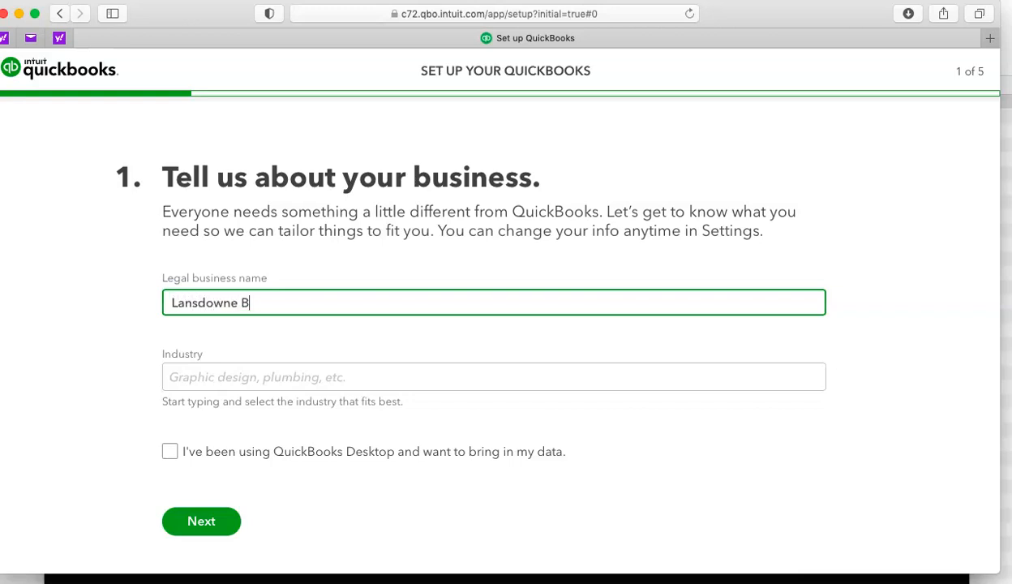
type("usiness Associate")
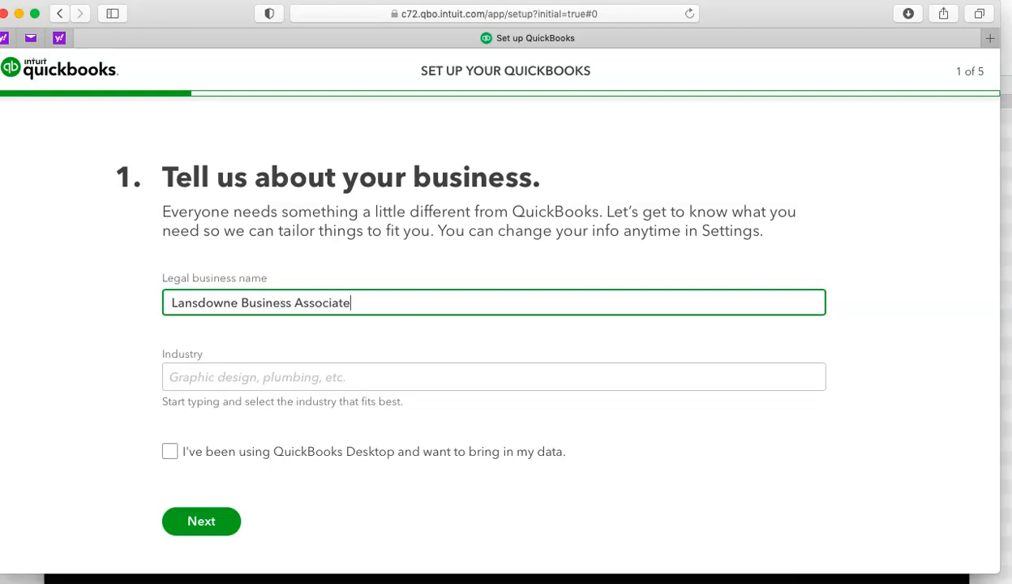
type("s, Inc.")
left_click(204, 377)
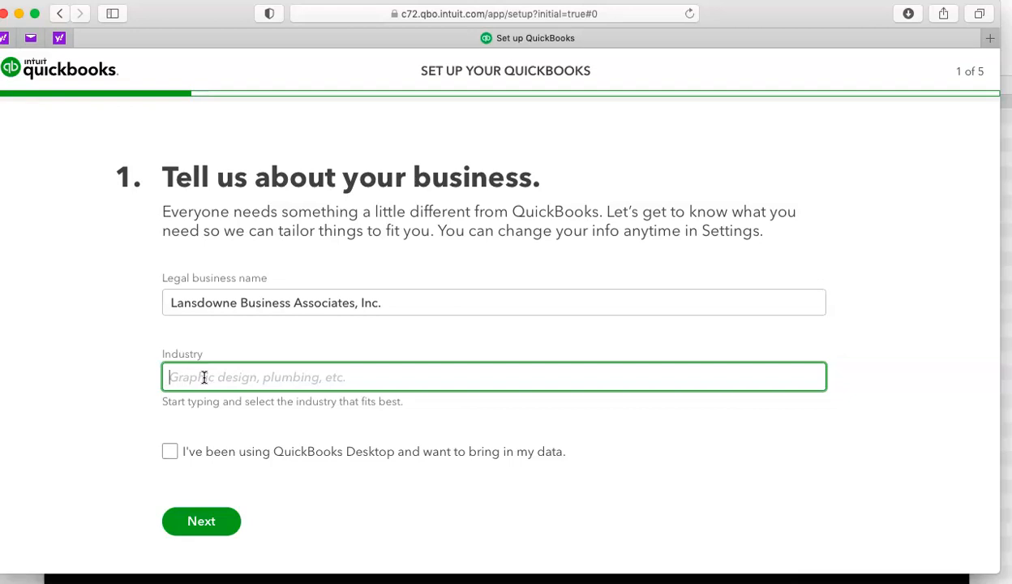
type("Consulting")
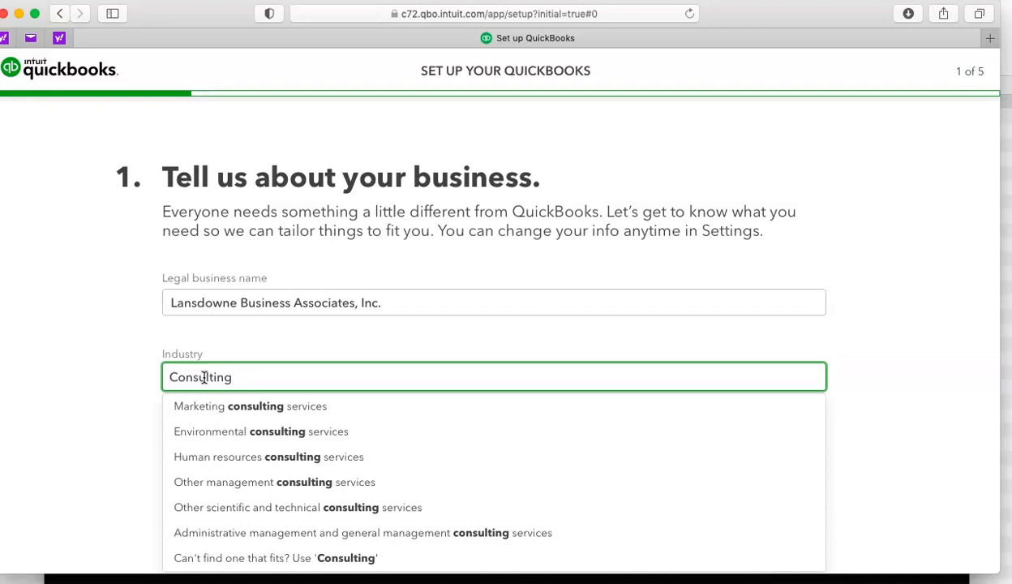
left_click(243, 410)
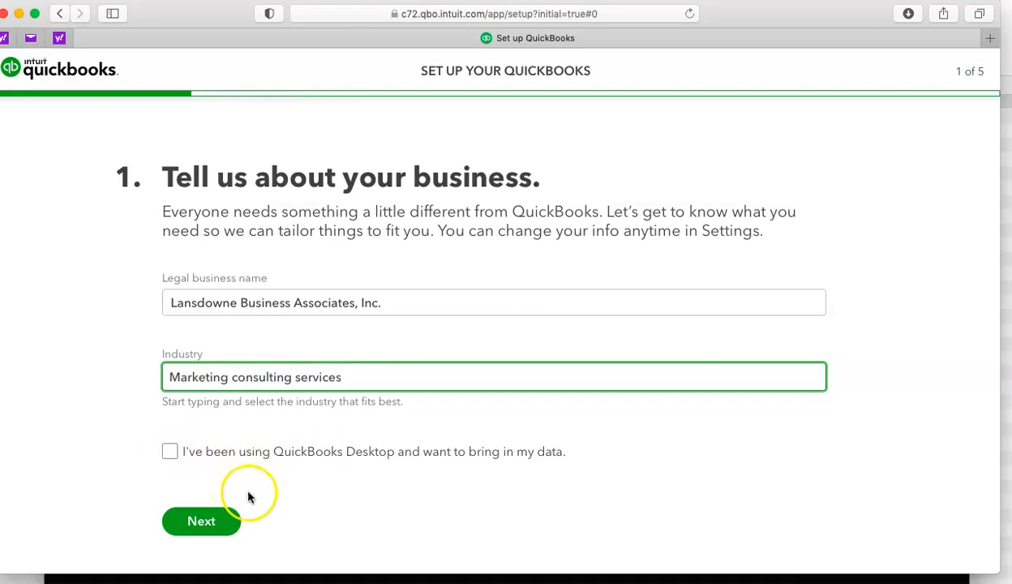
left_click(199, 523)
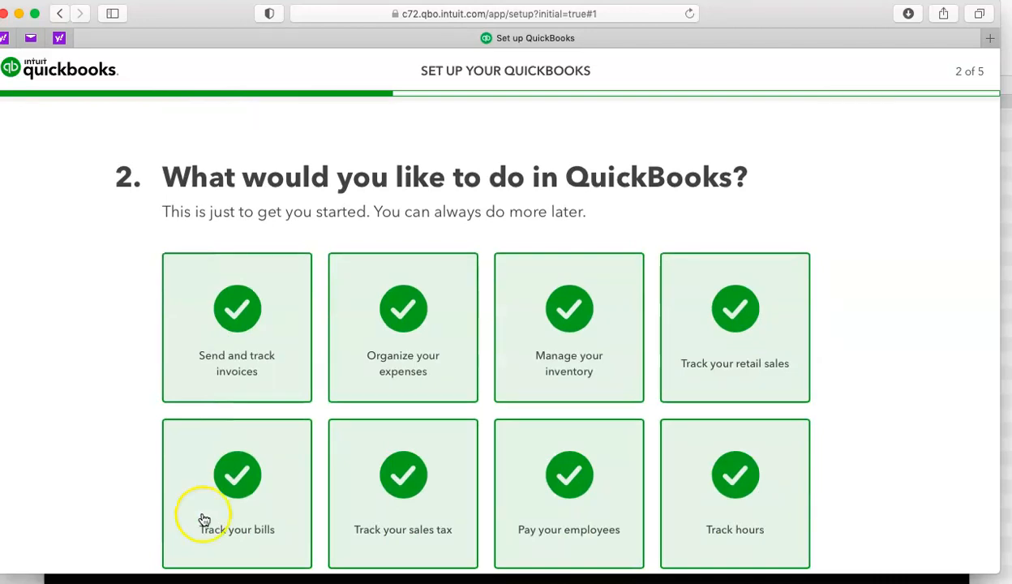
Deselect Send and track invoices, Organize your expenses and Track your bills among the desired activities, and continue.
left_click(254, 325)
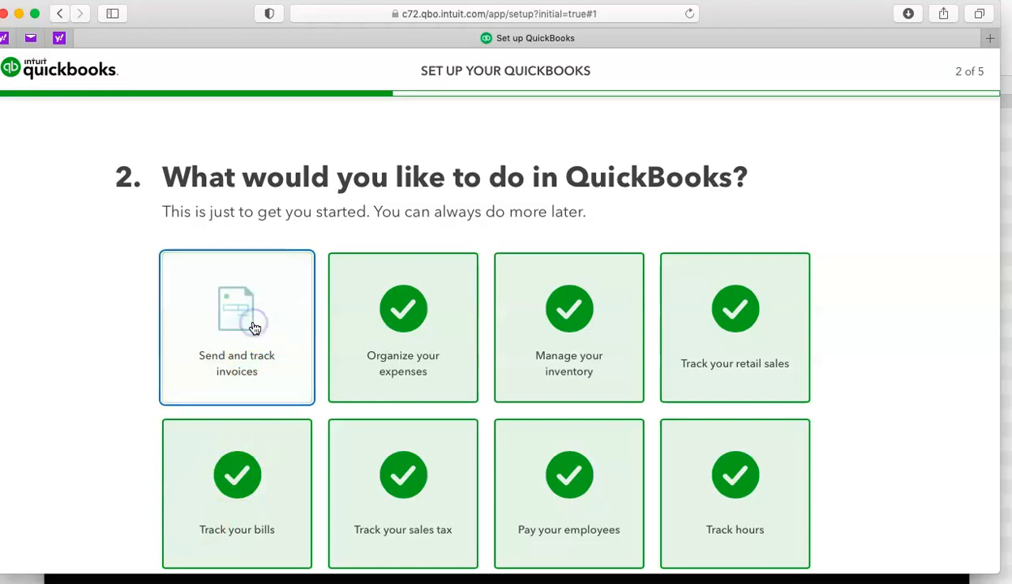
left_click(415, 339)
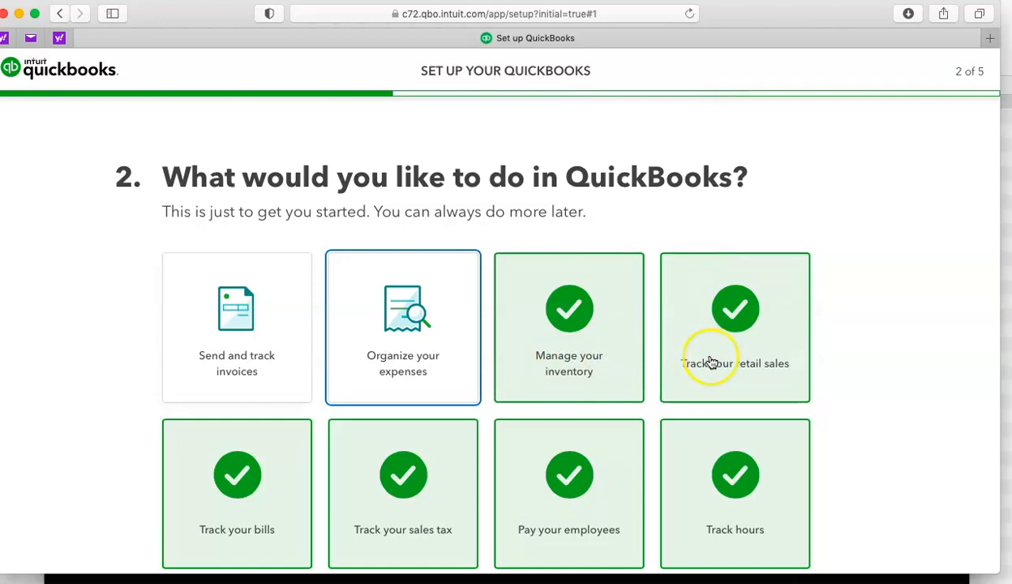
left_click(242, 496)
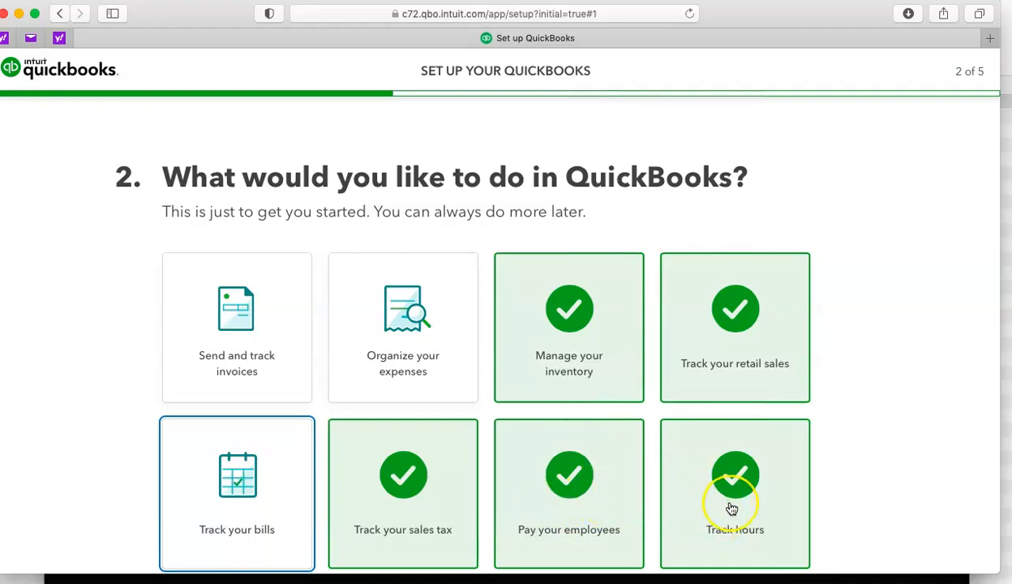
scroll(732, 508, "down", 3)
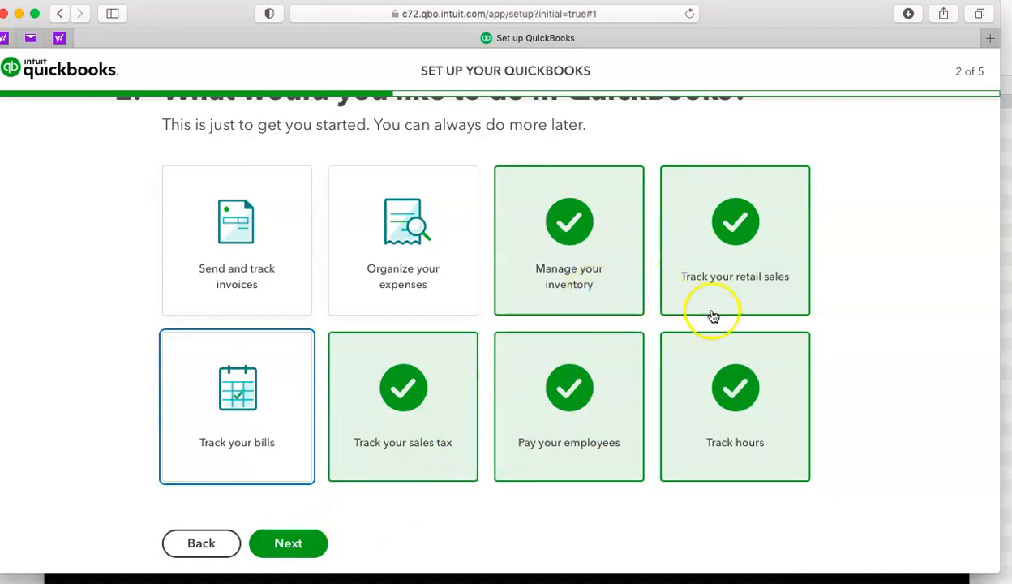
left_click(289, 550)
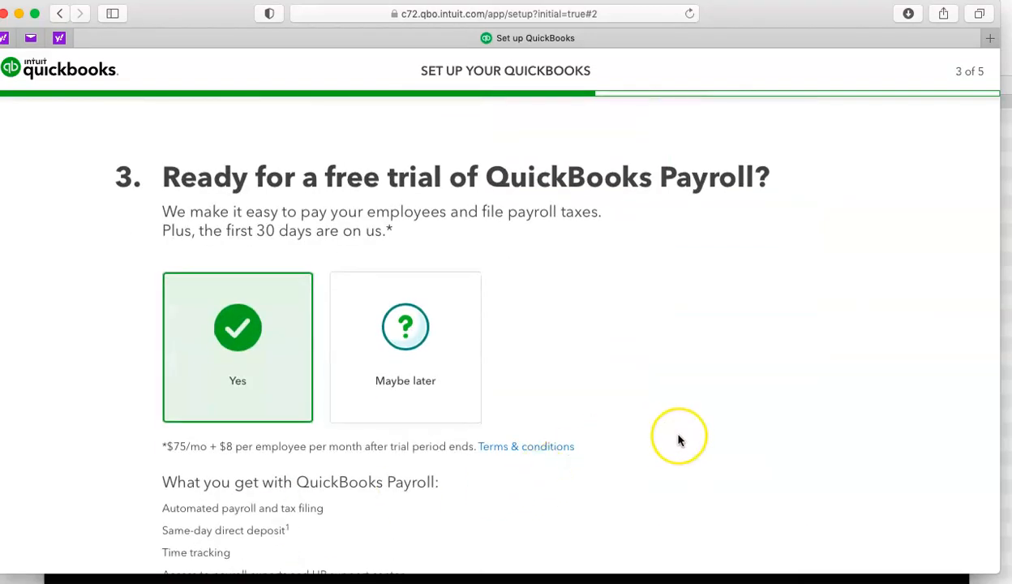
Review the QuickBooks Payroll trial offer, answer Maybe later, and continue the setup.
scroll(679, 438, "down", 3)
scroll(680, 441, "down", 2)
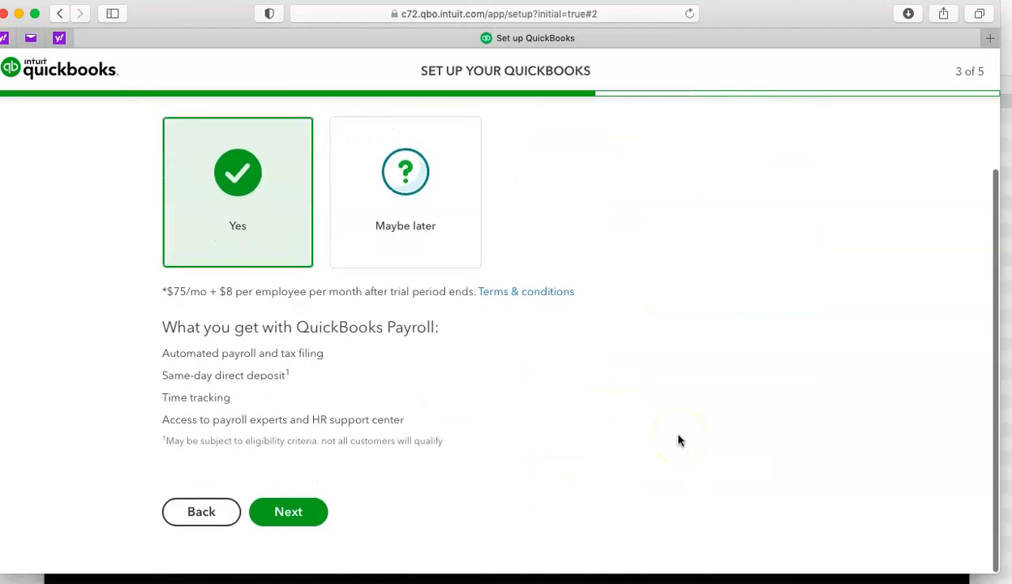
scroll(662, 401, "up", 3)
scroll(662, 401, "down", 3)
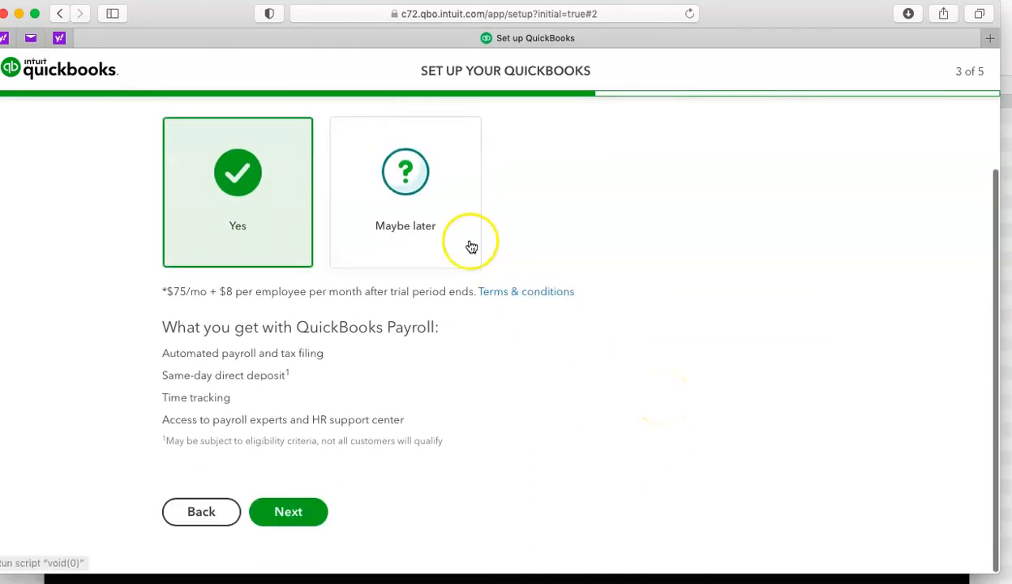
left_click(411, 222)
left_click(289, 511)
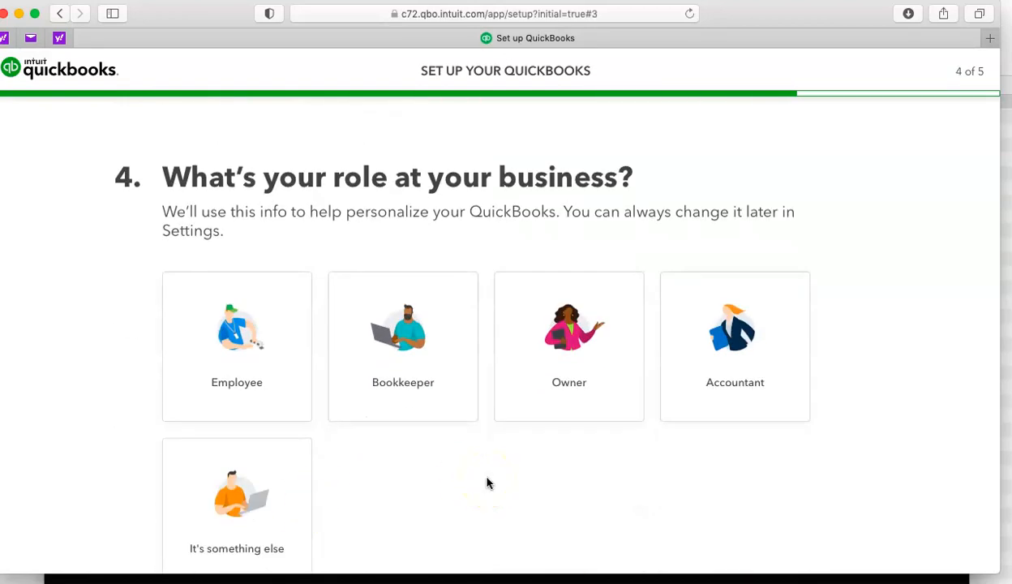
Set the business role to Owner, answer the accountant question with "No, I do it all myself", and continue.
left_click(575, 358)
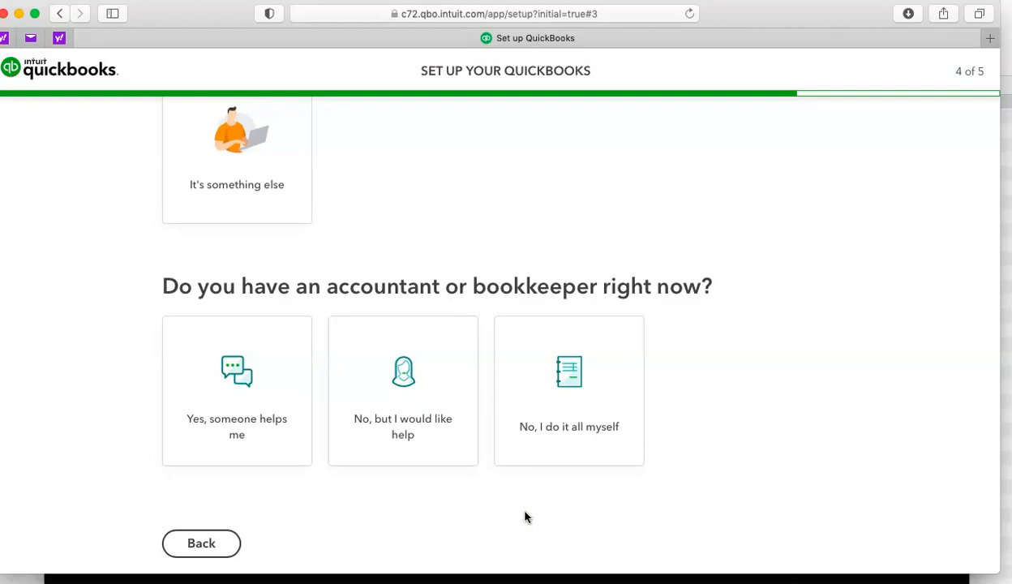
left_click(436, 412)
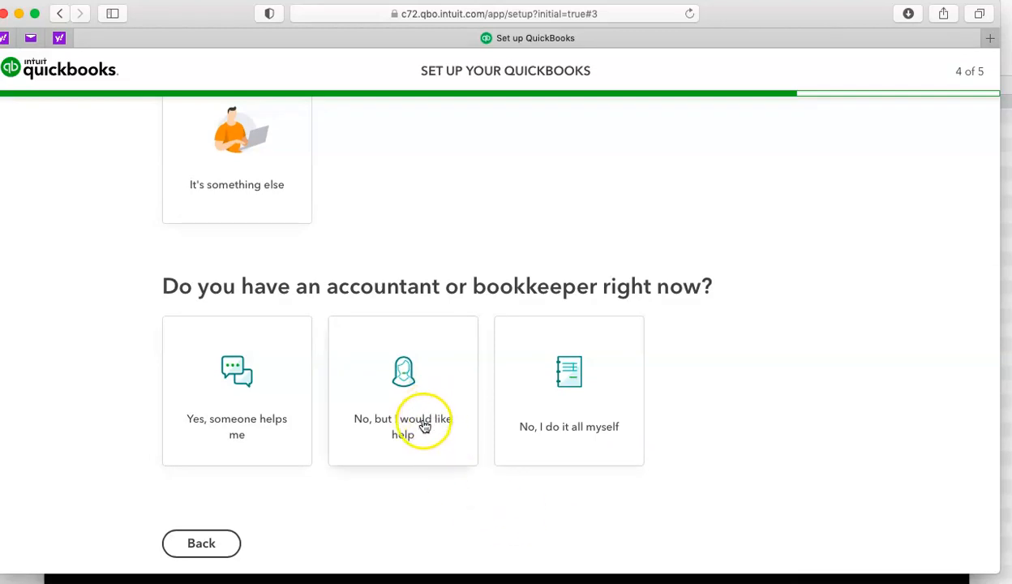
left_click(570, 420)
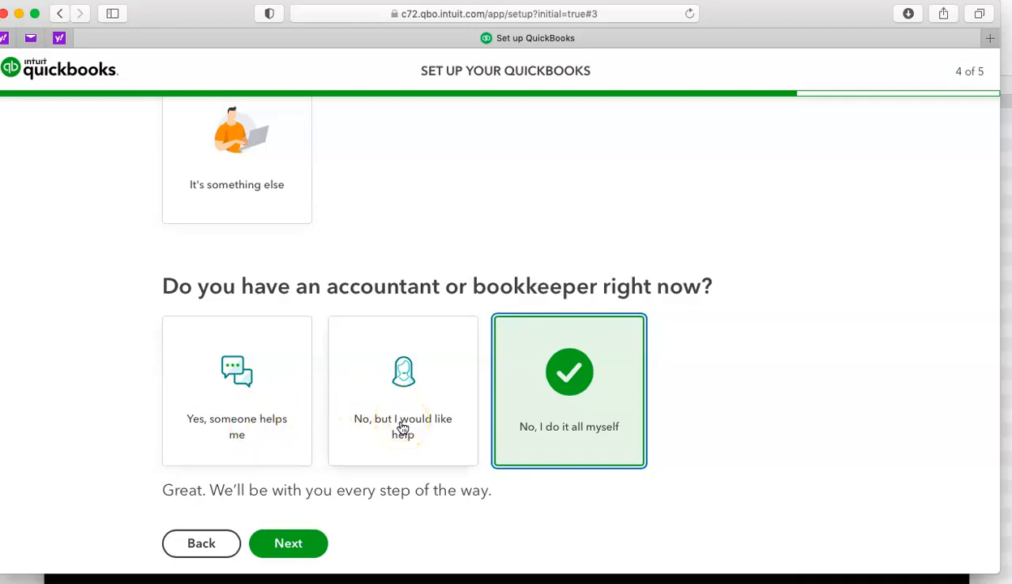
left_click(290, 545)
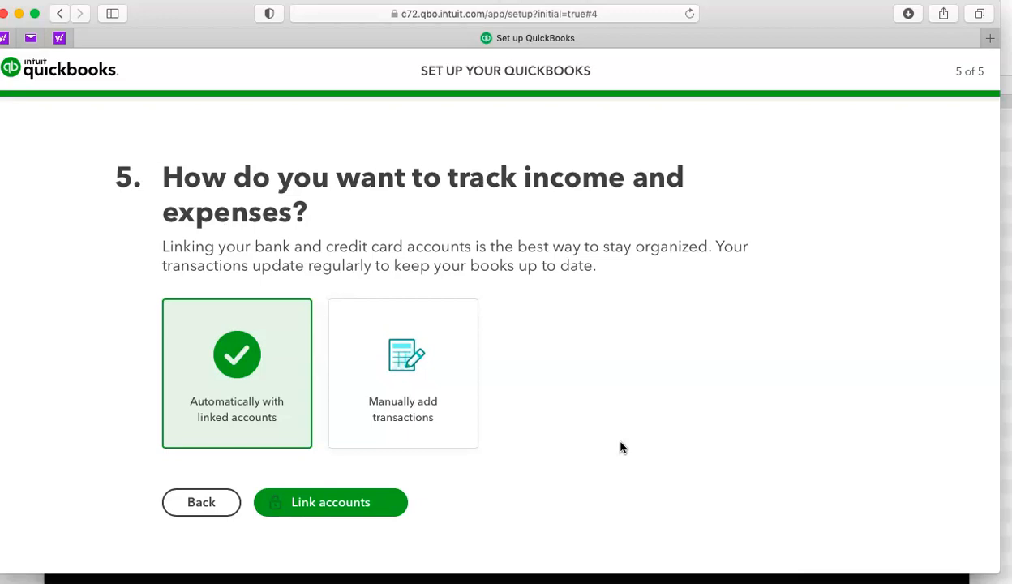
Choose automatic income and expense tracking with linked accounts, but skip linking a bank for now to finish the setup.
left_click(410, 382)
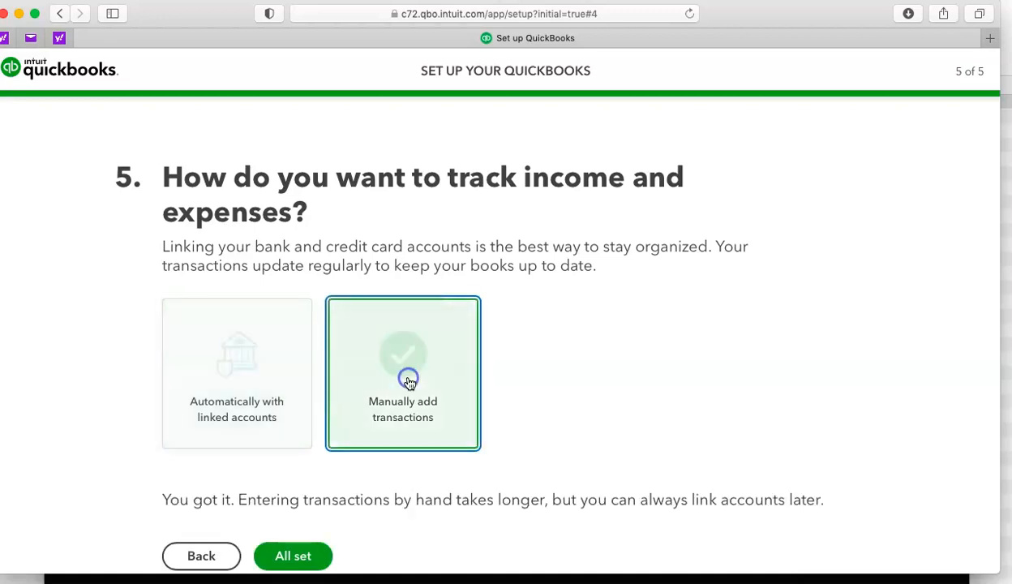
left_click(266, 402)
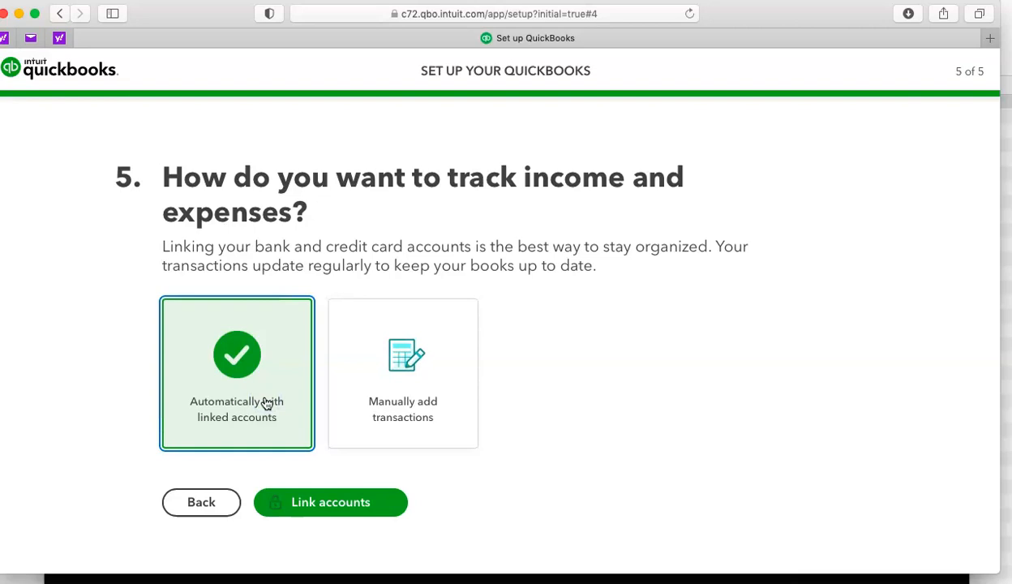
left_click(337, 503)
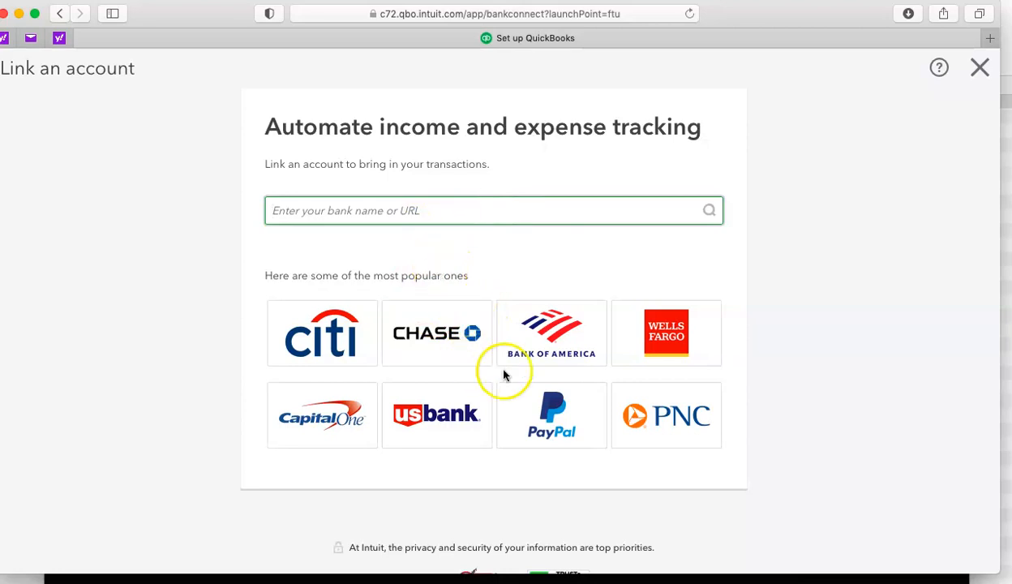
left_click(979, 68)
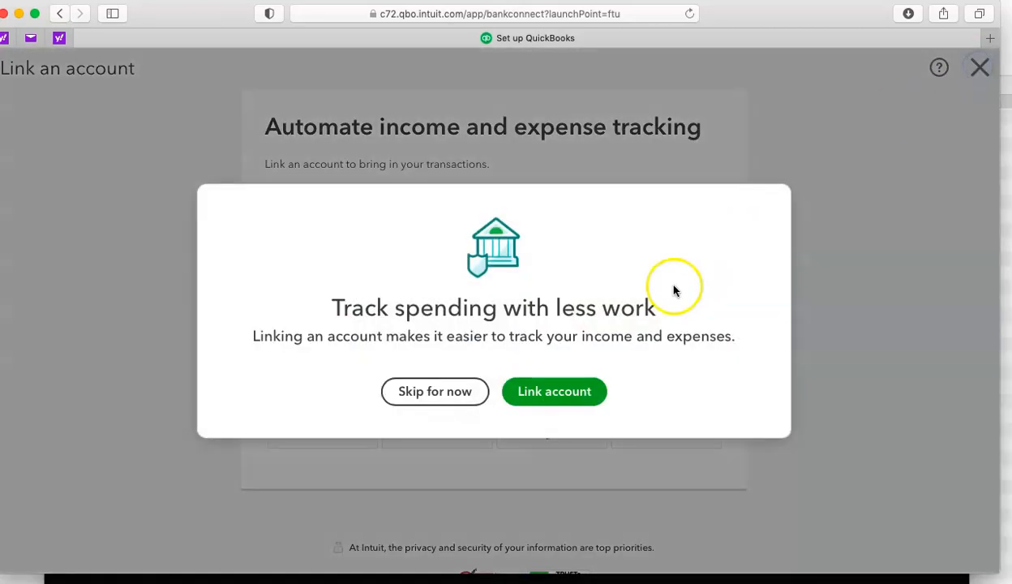
left_click(455, 403)
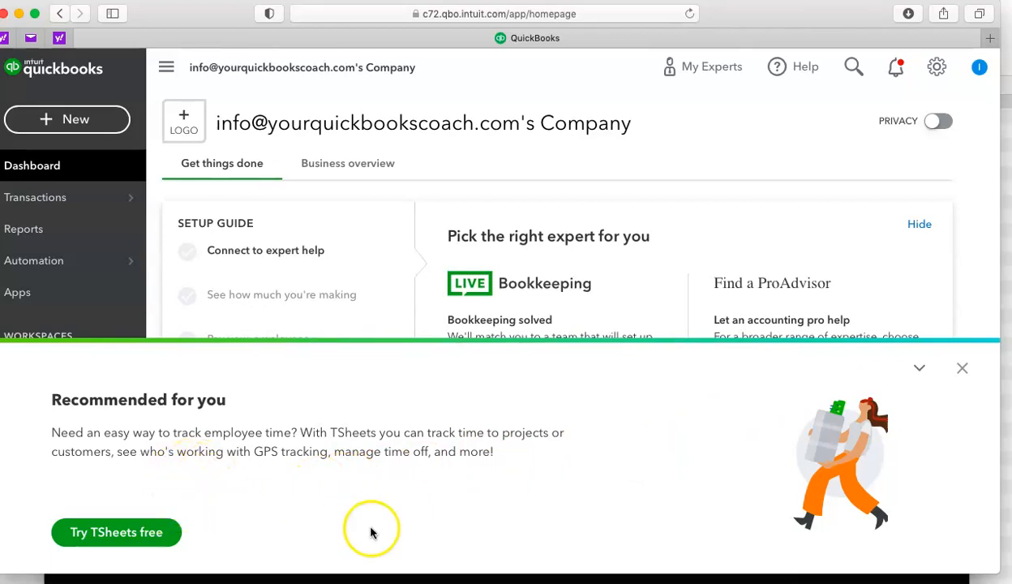
Dismiss the TSheets recommendation and look over the dashboard's setup guide, shortcuts and bank accounts.
left_click(964, 372)
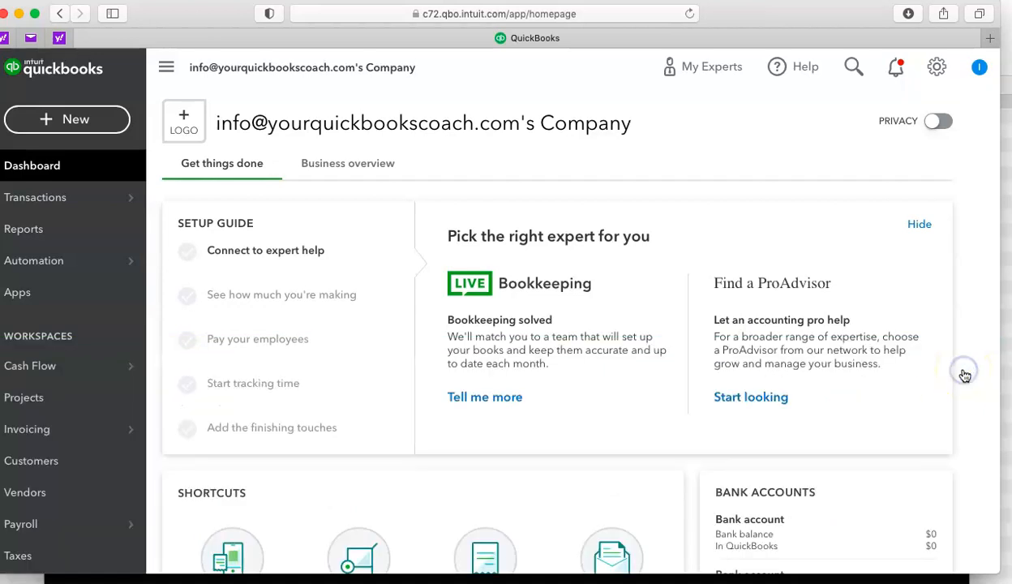
scroll(893, 466, "down", 3)
scroll(895, 467, "down", 6)
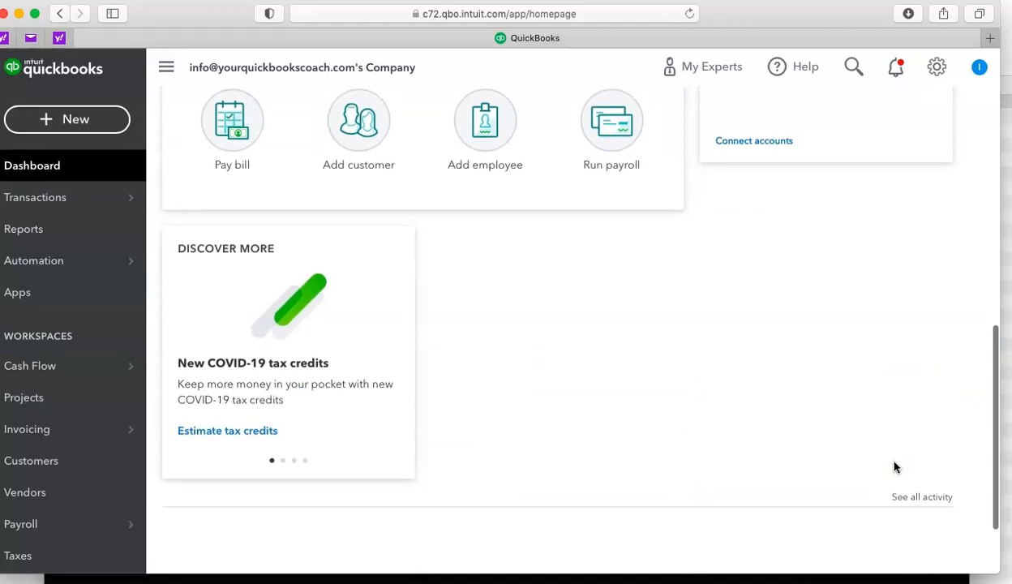
scroll(896, 468, "up", 5)
scroll(896, 467, "up", 2)
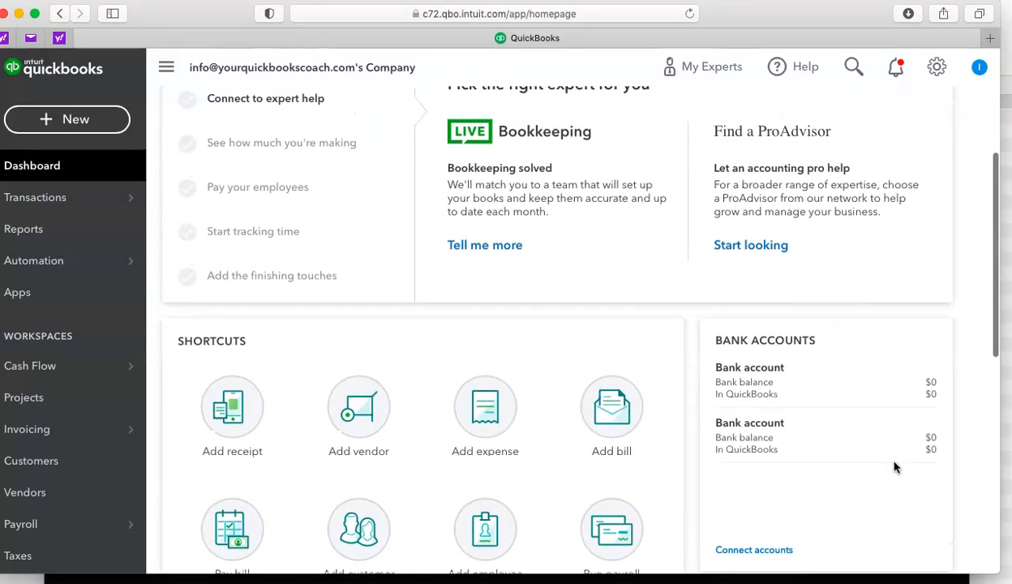